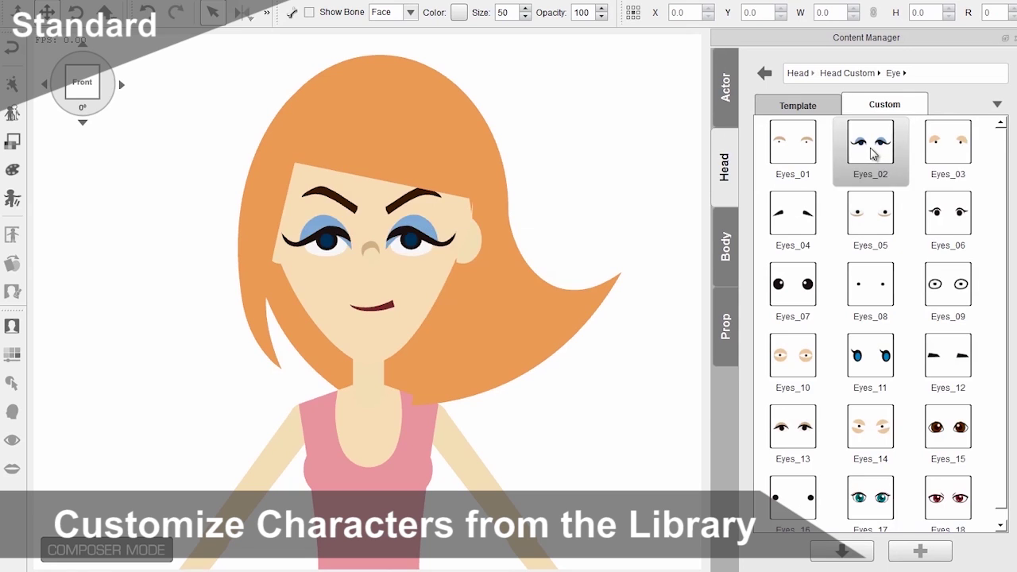
# Start from Office Lady New, then swap in an onion face, Mouth_07 and the Upper Torso_135 image.
pyautogui.click(725, 247)
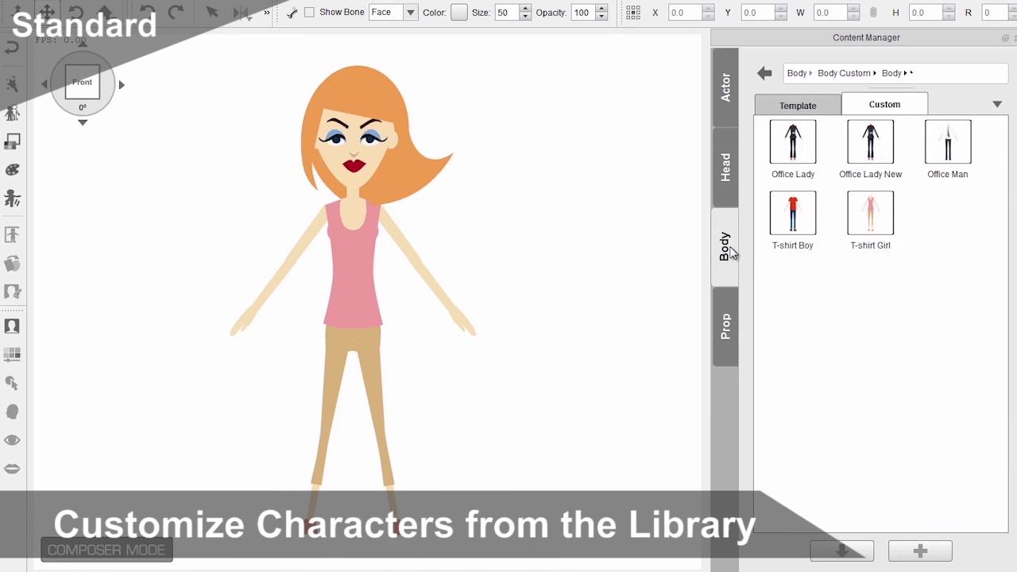
pyautogui.doubleClick(870, 142)
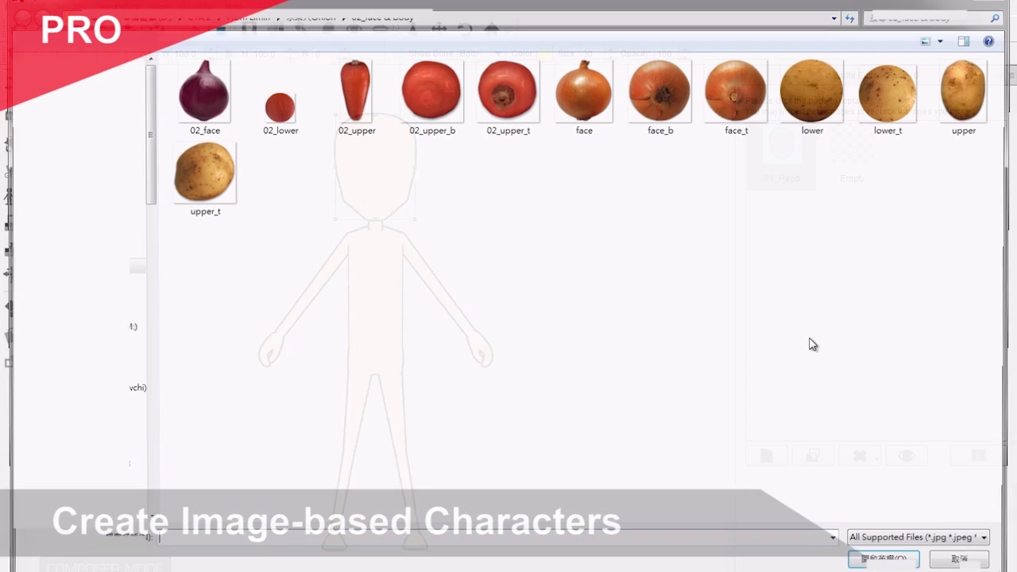
pyautogui.doubleClick(605, 119)
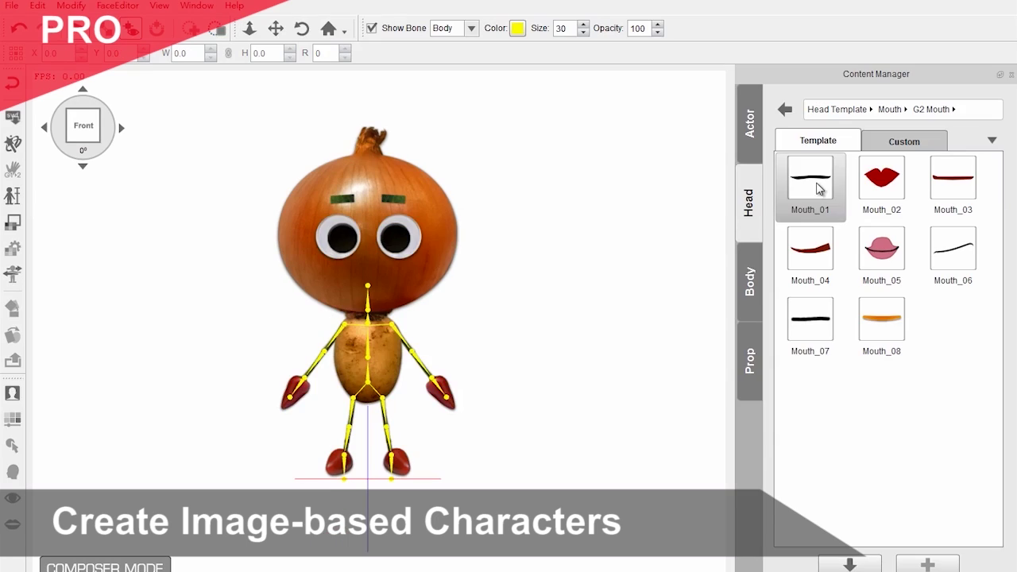
pyautogui.click(811, 325)
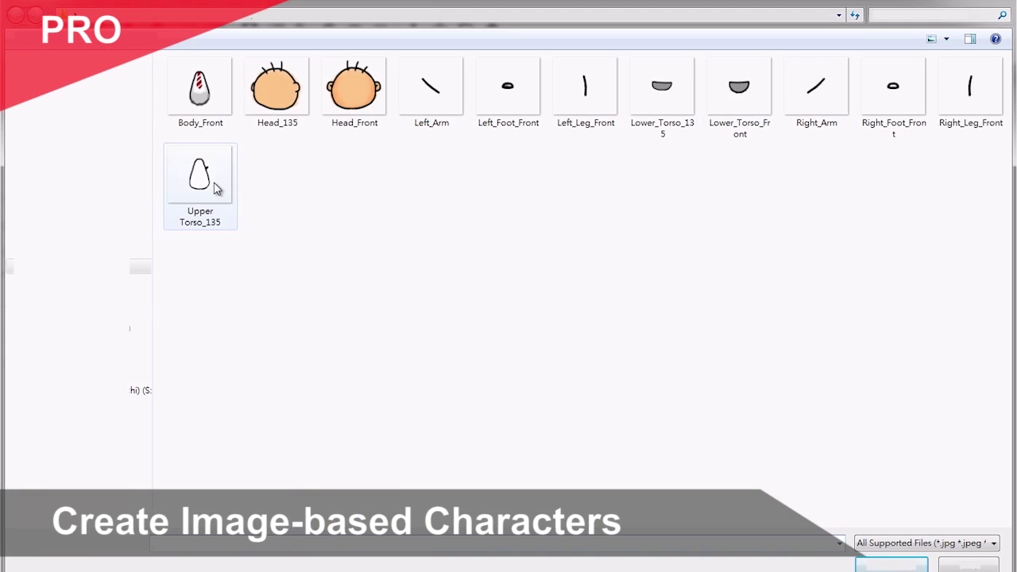
pyautogui.doubleClick(216, 188)
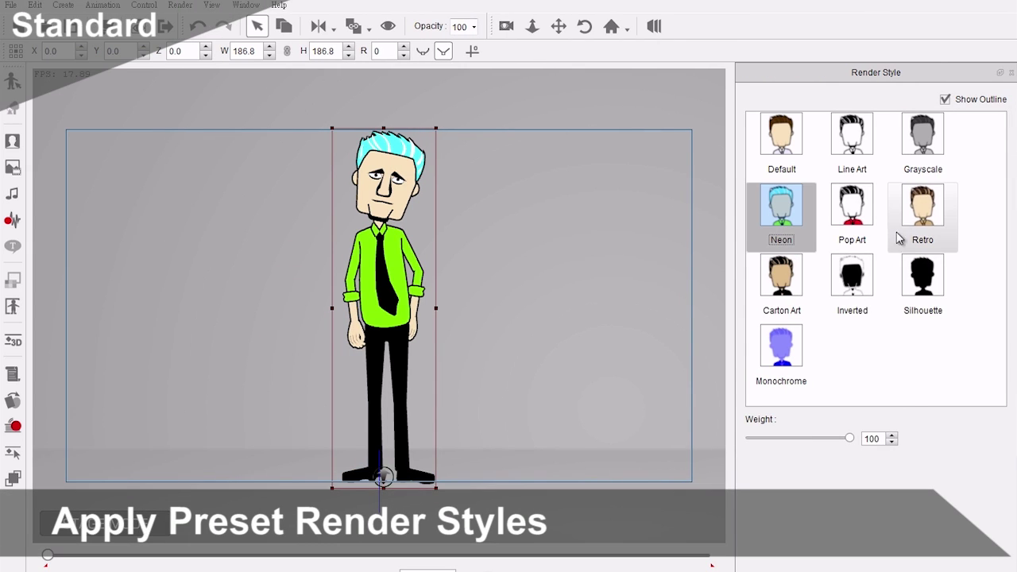
# Apply the Inverted render style and brighten the character's eye area.
pyautogui.click(852, 274)
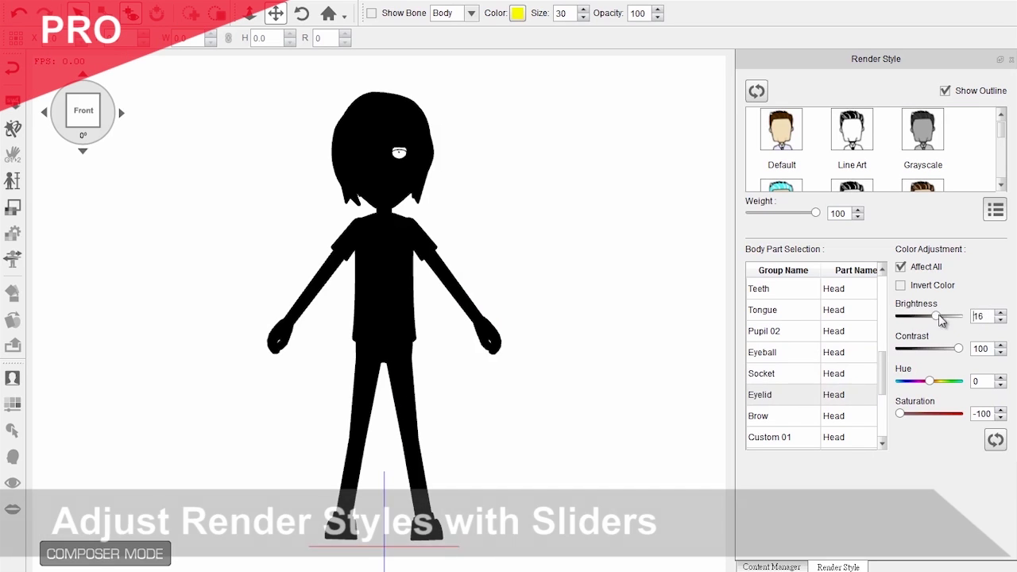
pyautogui.moveTo(941, 317); pyautogui.dragTo(948, 318)
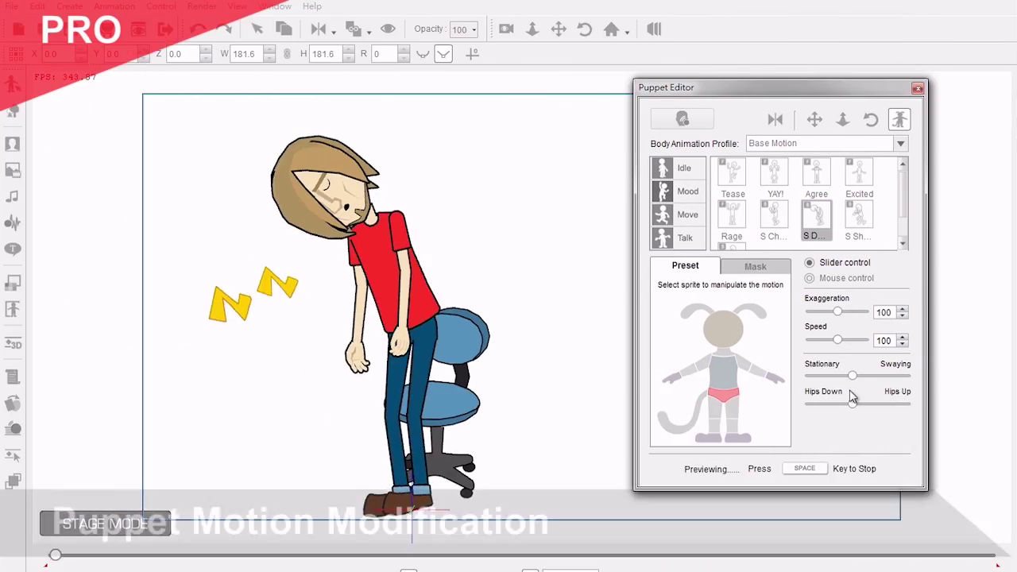
# Set the sleepy man's motion fully Stationary and lower his hips toward Hips Down.
pyautogui.moveTo(852, 375); pyautogui.dragTo(812, 376)
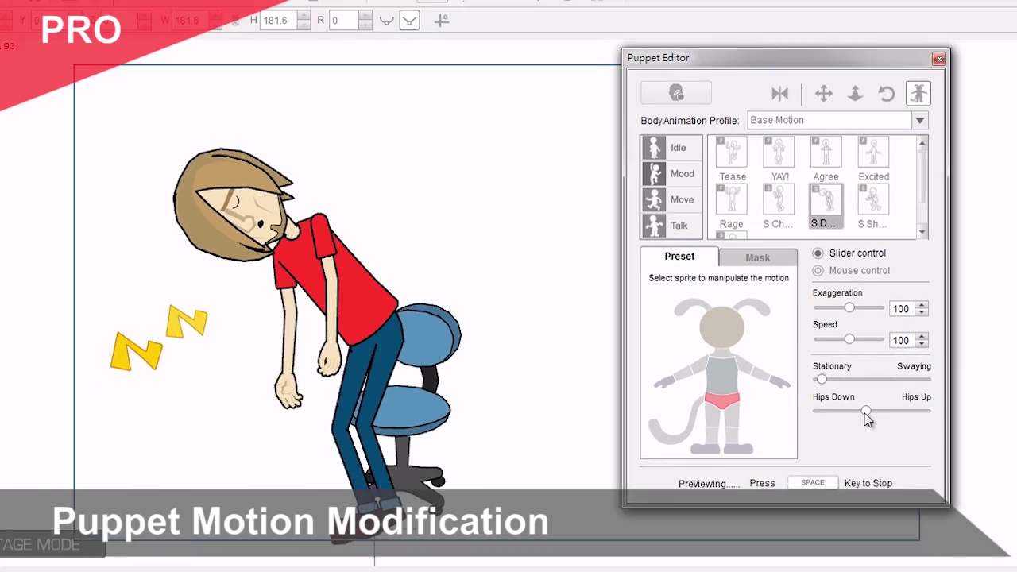
pyautogui.moveTo(905, 432); pyautogui.dragTo(883, 434)
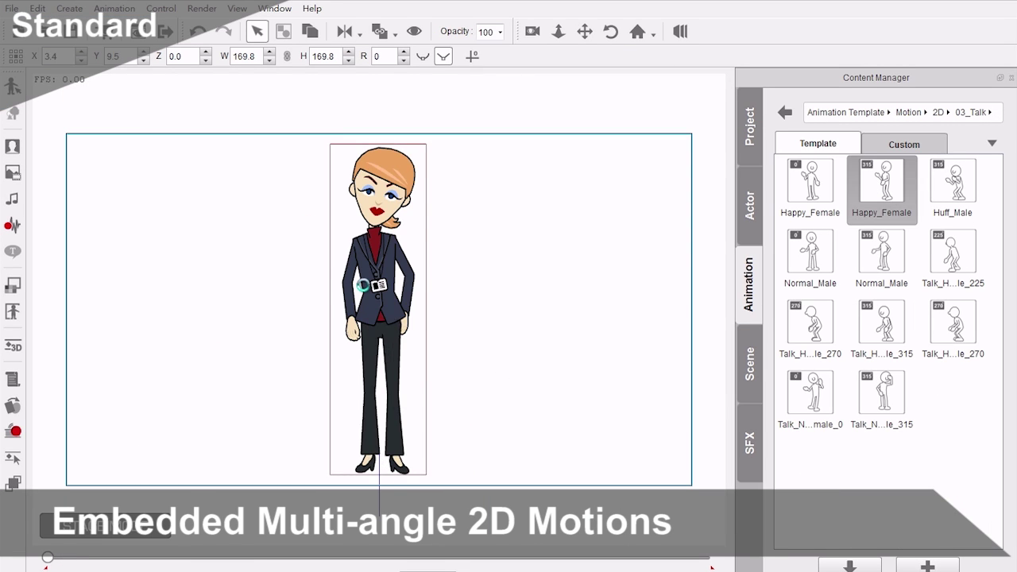
# Apply the Walk_Tired motion to the male character.
pyautogui.moveTo(810, 397); pyautogui.dragTo(334, 312)
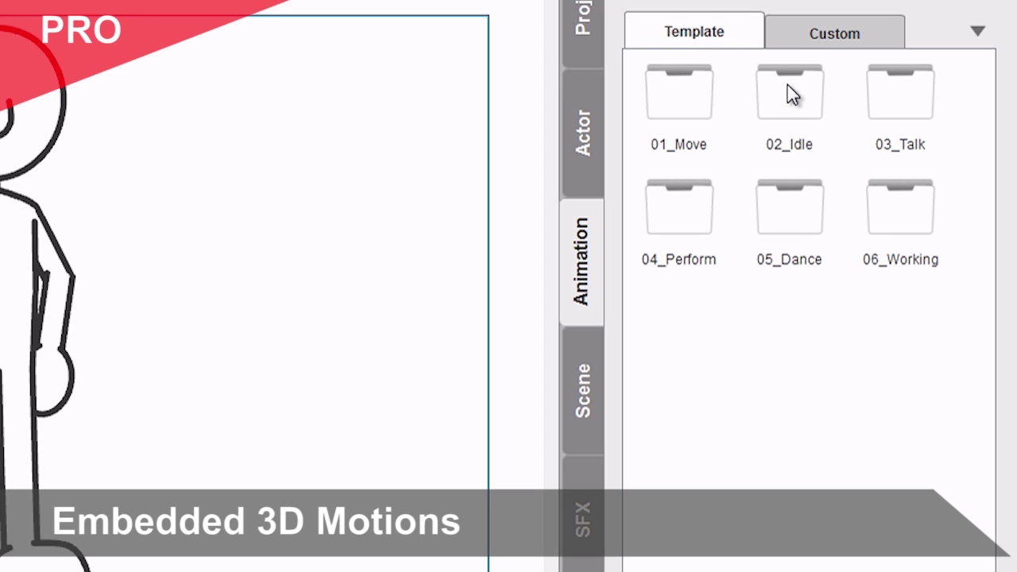
# Apply a 05_Dance motion, turn the stick figure to about 90 degrees, and bend its chest forward.
pyautogui.doubleClick(786, 209)
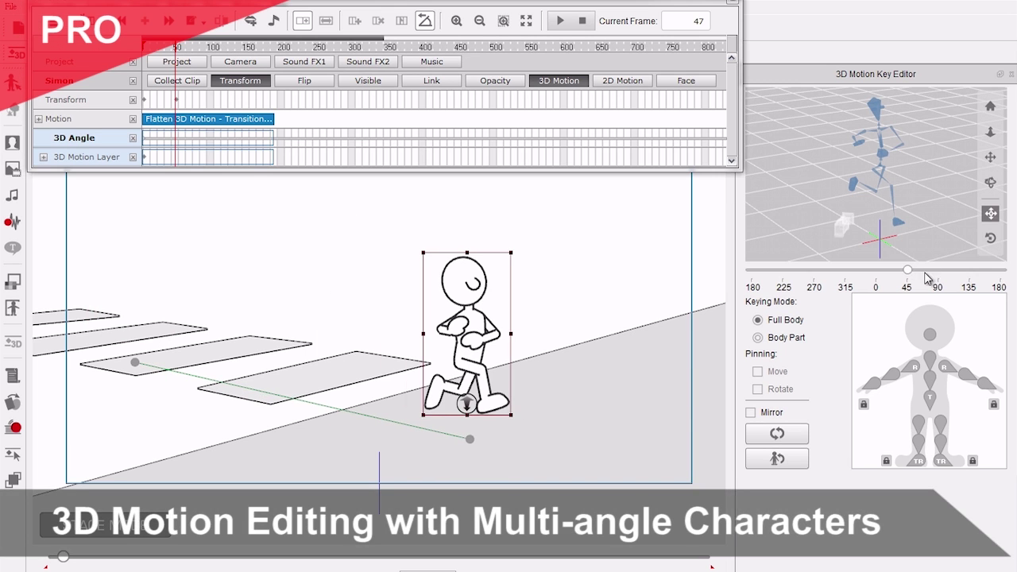
pyautogui.moveTo(925, 272); pyautogui.dragTo(941, 270)
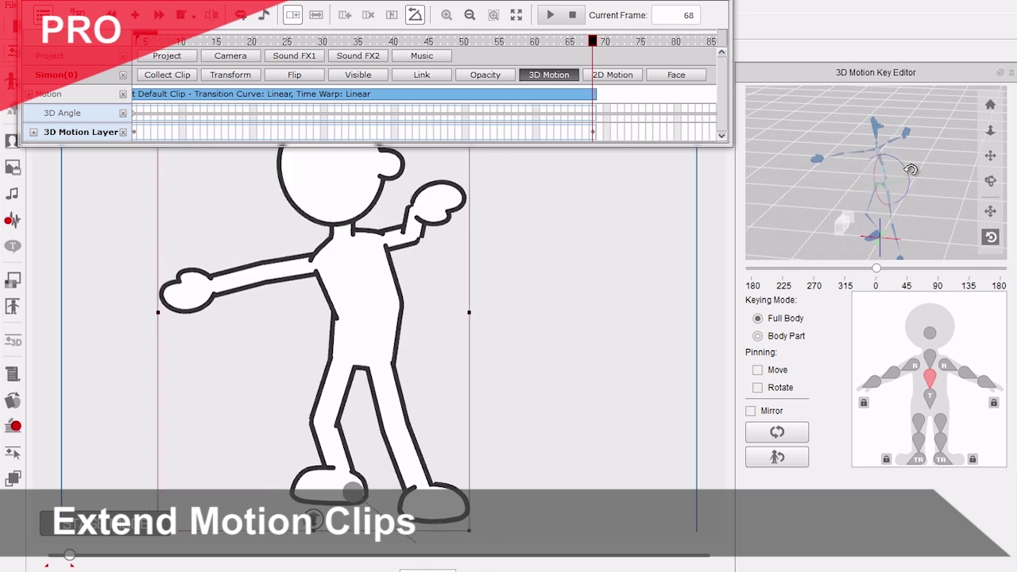
pyautogui.moveTo(914, 198); pyautogui.dragTo(922, 206)
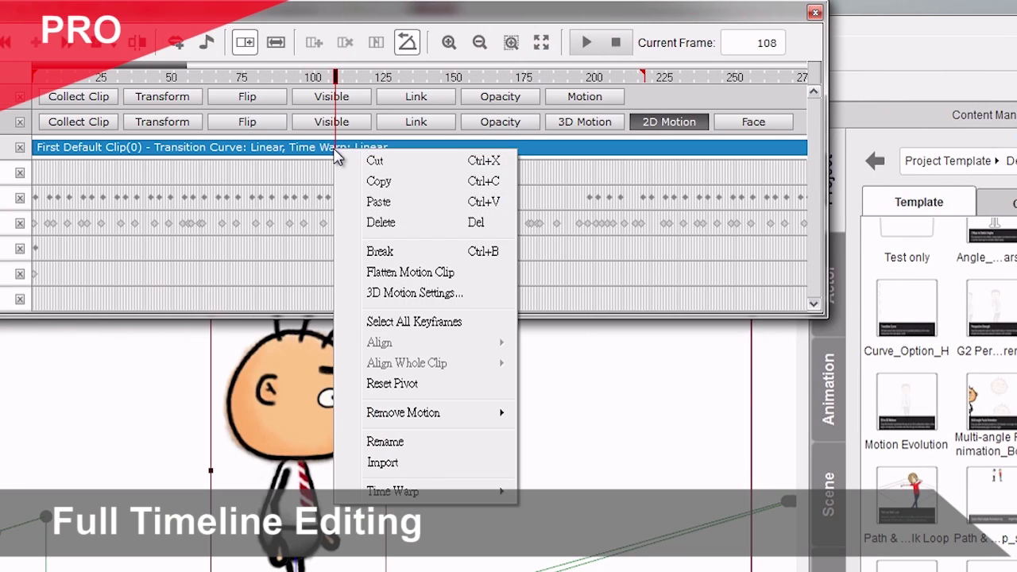
# Split Ted's motion clip, delete then restore its second part, and play from frame 77.
pyautogui.click(397, 251)
pyautogui.click(394, 154)
pyautogui.press('Delete')
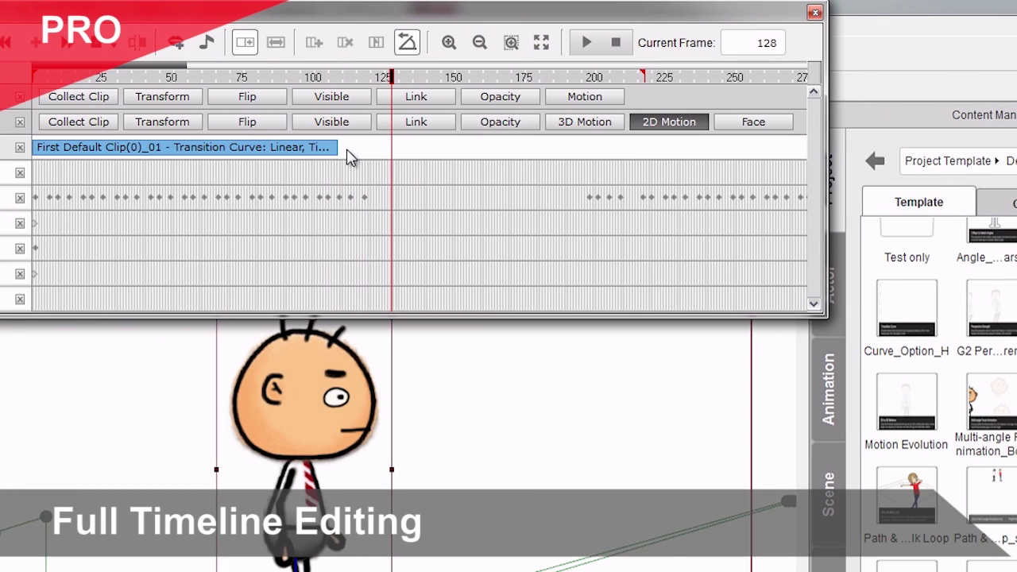
pyautogui.hotkey('ctrl', 'z')
pyautogui.click(247, 77)
pyautogui.press('space')
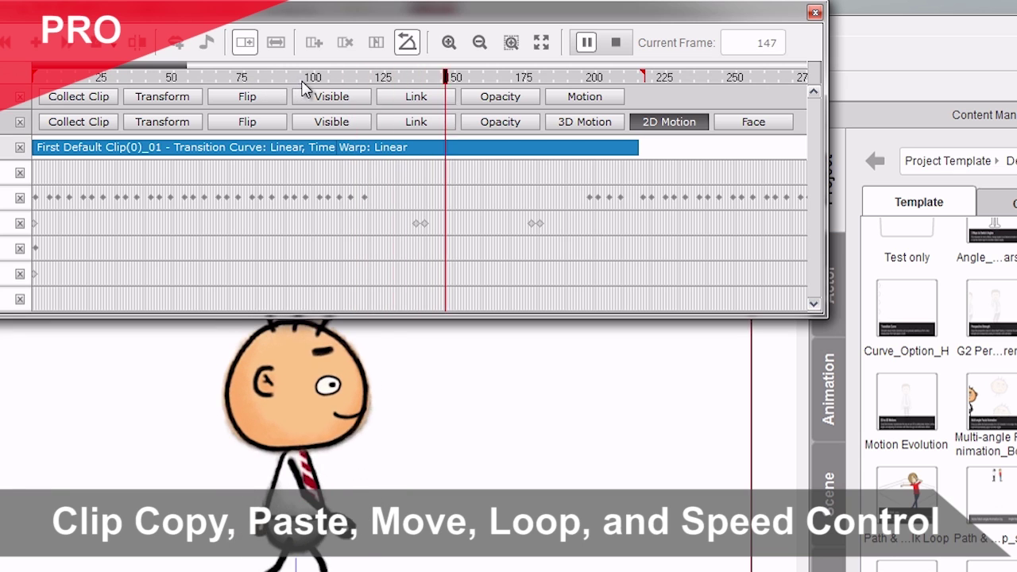
# Shorten the walk clip, turn Ted to show his back, and scrub to watch him turn.
pyautogui.moveTo(638, 147); pyautogui.dragTo(429, 157)
pyautogui.press('space')
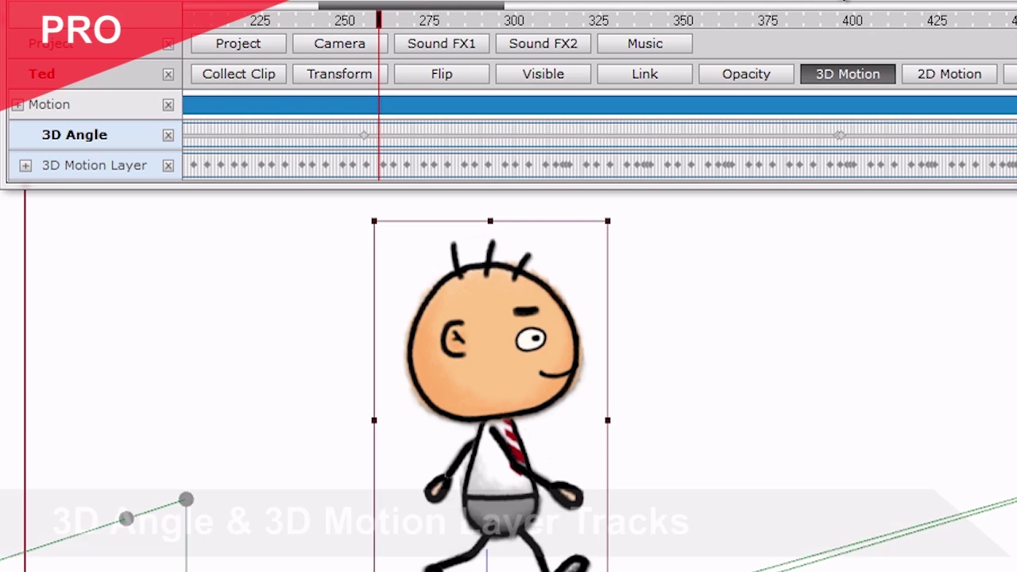
pyautogui.click(856, 0)
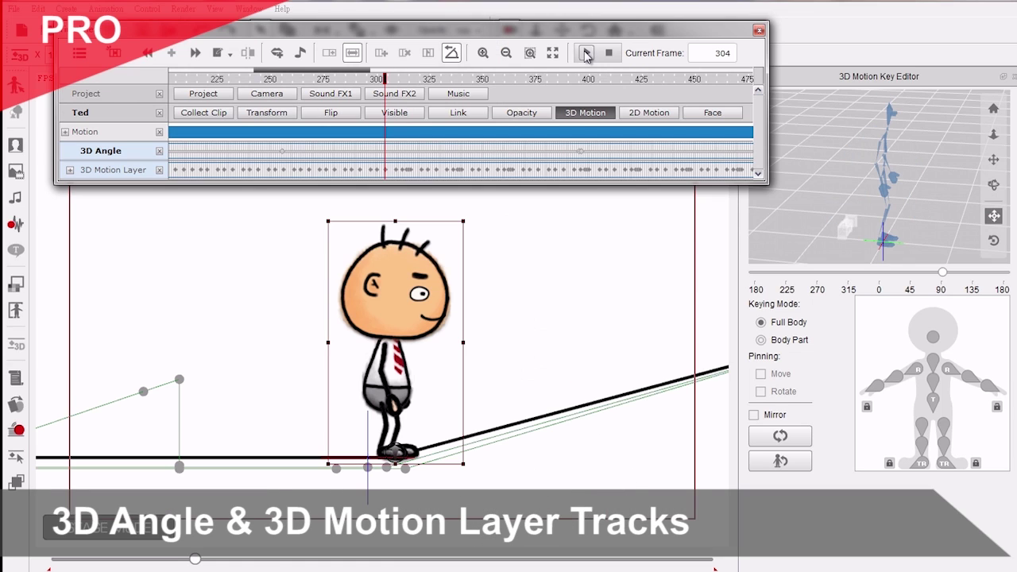
pyautogui.moveTo(942, 272); pyautogui.dragTo(961, 271)
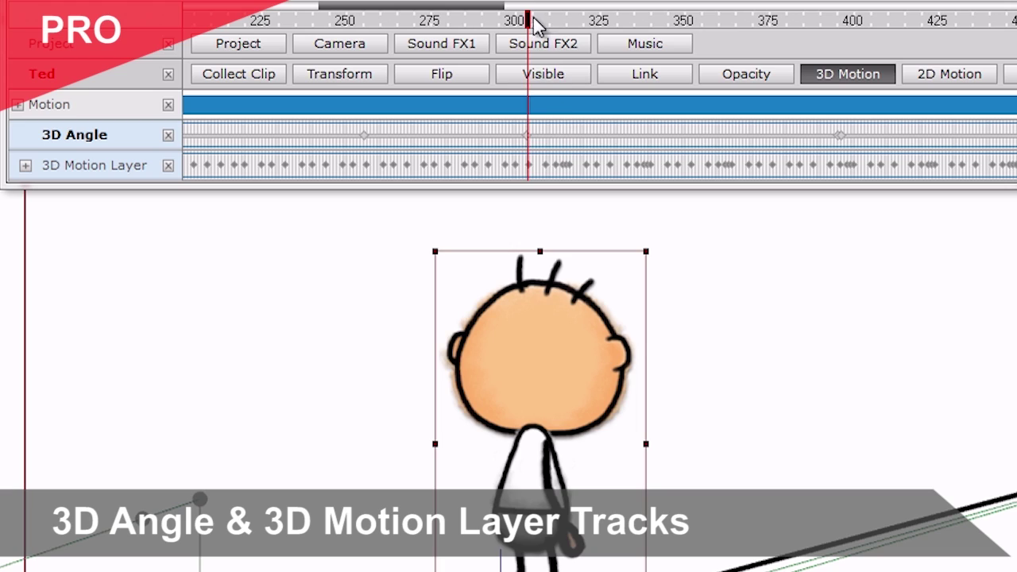
pyautogui.moveTo(535, 24); pyautogui.dragTo(579, 27)
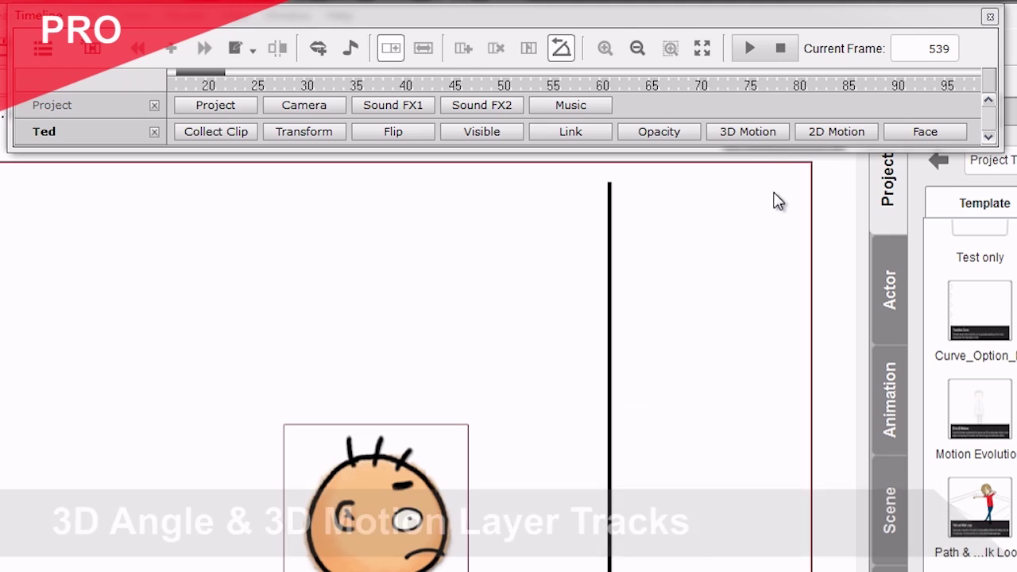
# Show Ted's 3D and 2D motion tracks with Face, Neck and Head subtracks.
pyautogui.click(758, 133)
pyautogui.click(836, 131)
pyautogui.click(39, 155)
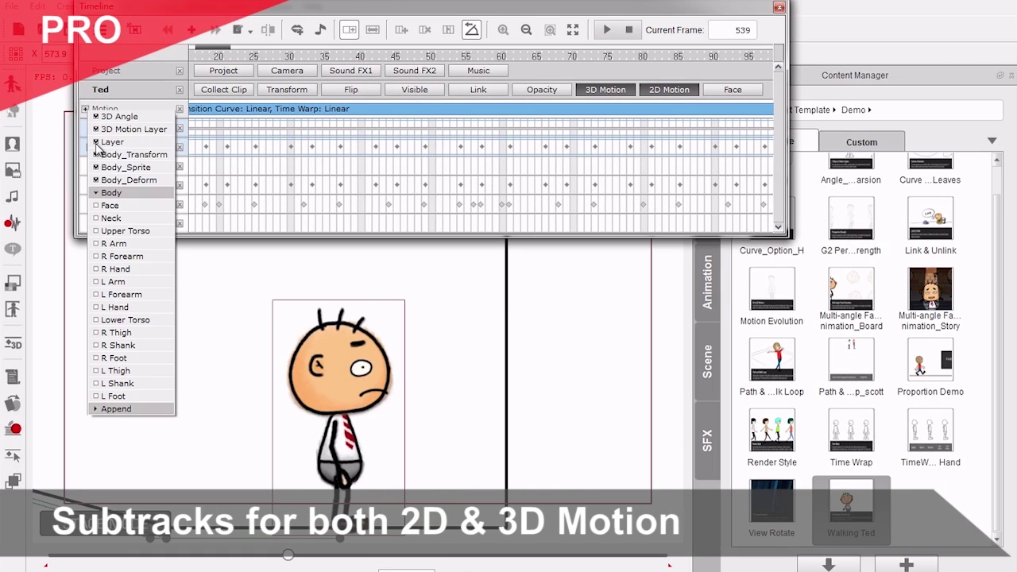
pyautogui.click(96, 205)
pyautogui.click(90, 147)
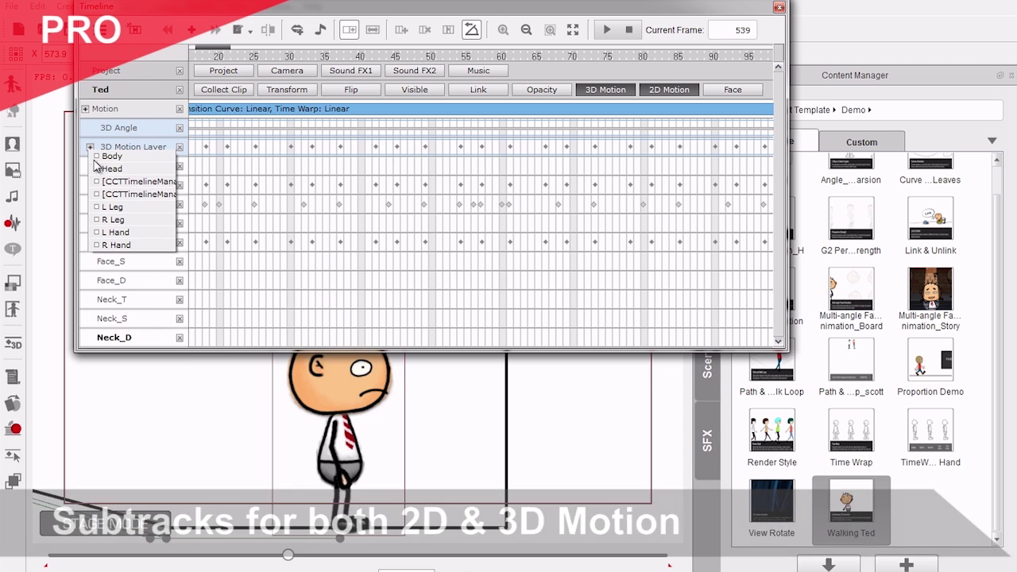
pyautogui.click(97, 169)
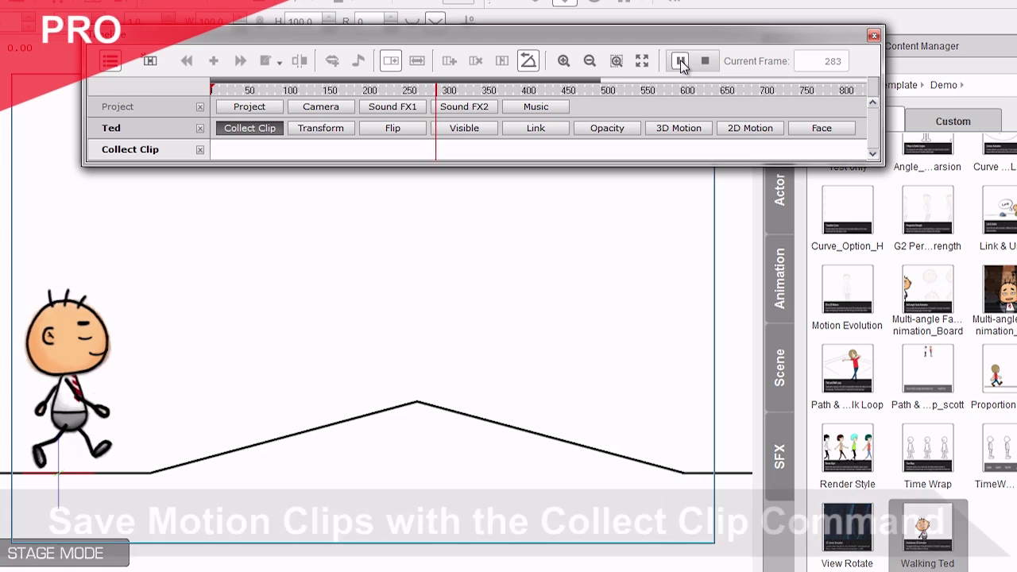
# Collect a range of Ted's walk as a clip, and apply 3D Walk to the onion character.
pyautogui.moveTo(444, 151); pyautogui.dragTo(472, 152)
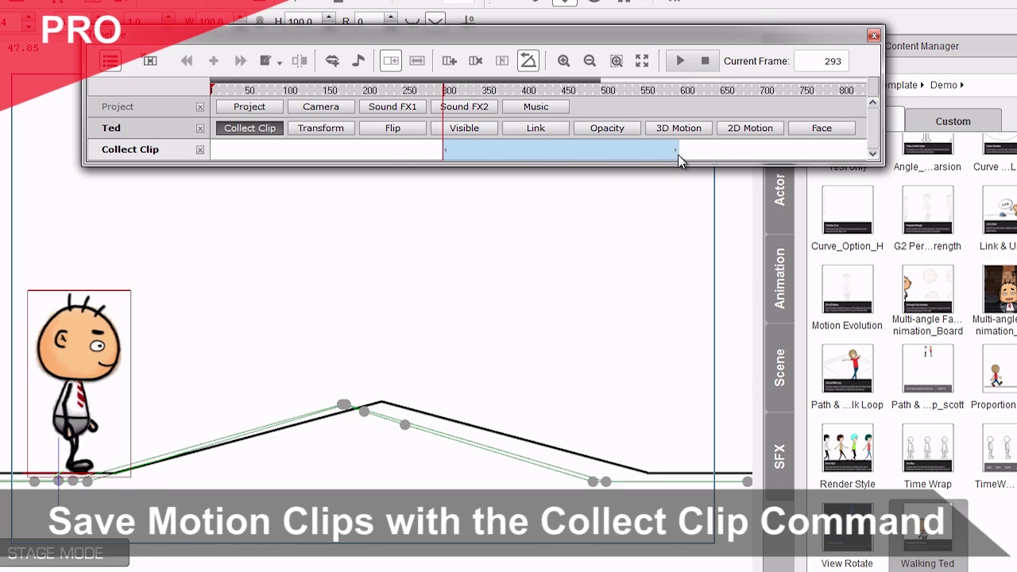
pyautogui.rightClick(626, 155)
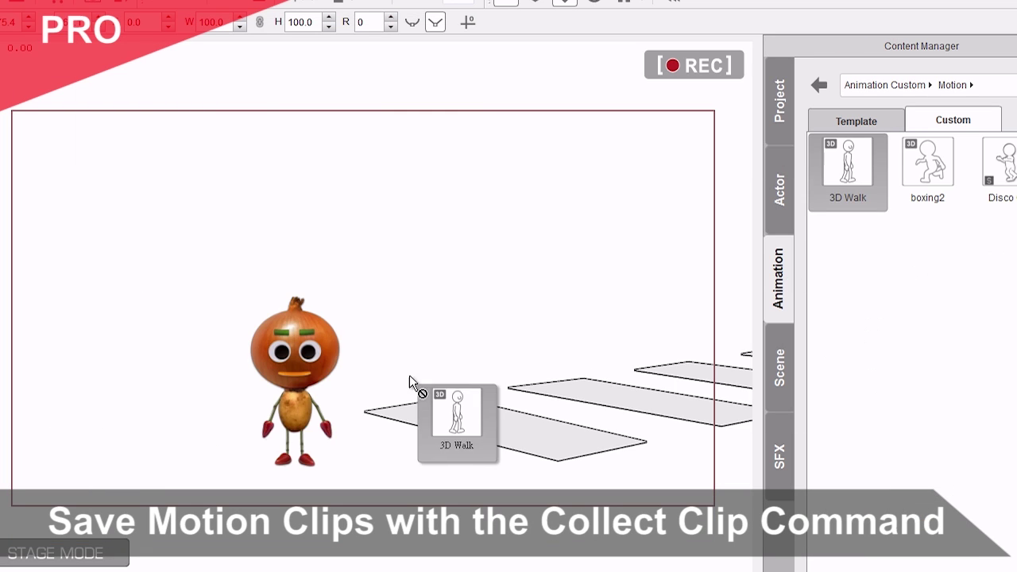
pyautogui.moveTo(411, 381); pyautogui.dragTo(411, 382)
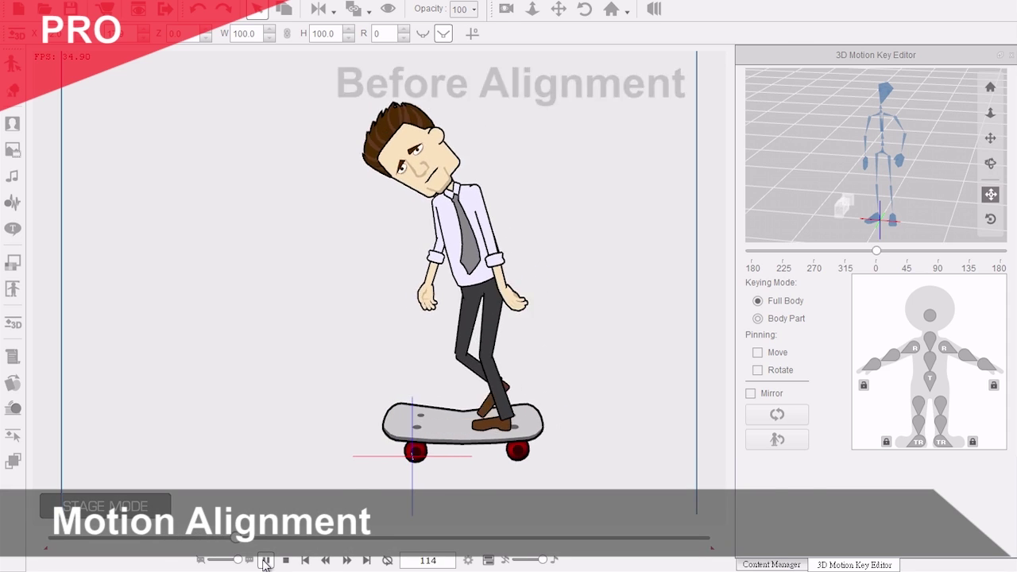
# Align the following clips at the Right Leg, then at the Left Leg.
pyautogui.click(740, 418)
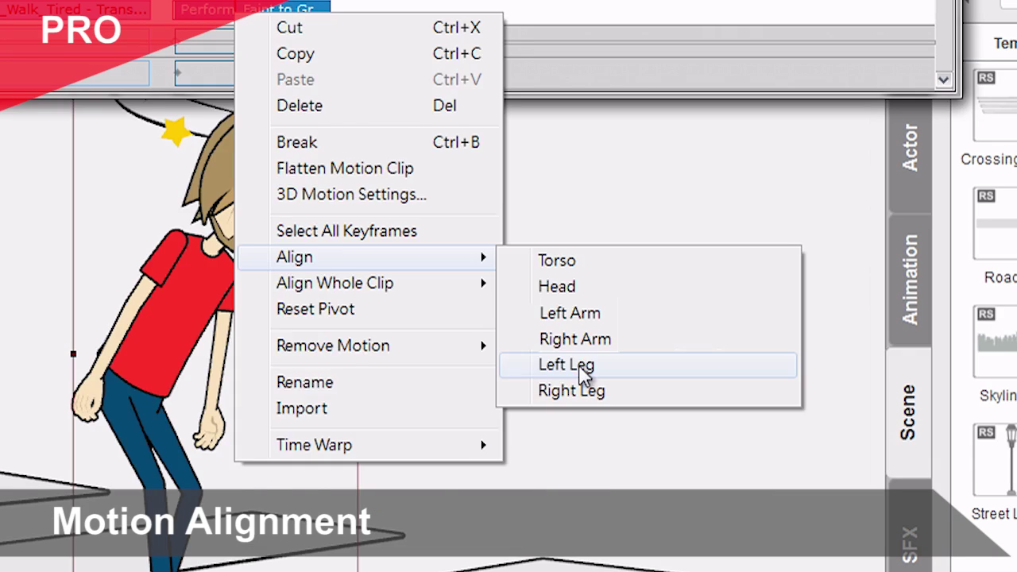
pyautogui.click(527, 367)
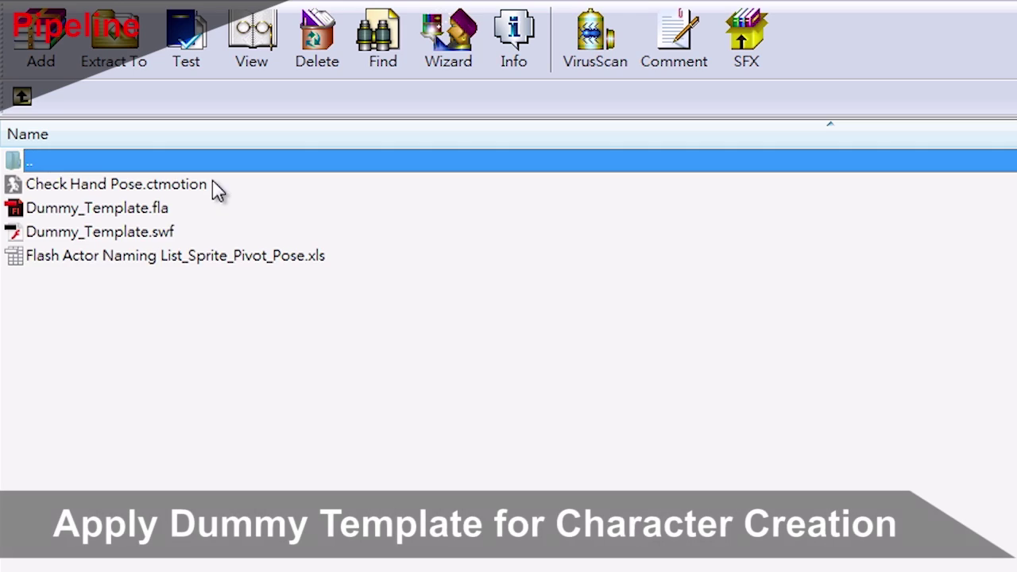
# Open Dummy_Template.fla from the archive in Flash.
pyautogui.doubleClick(147, 208)
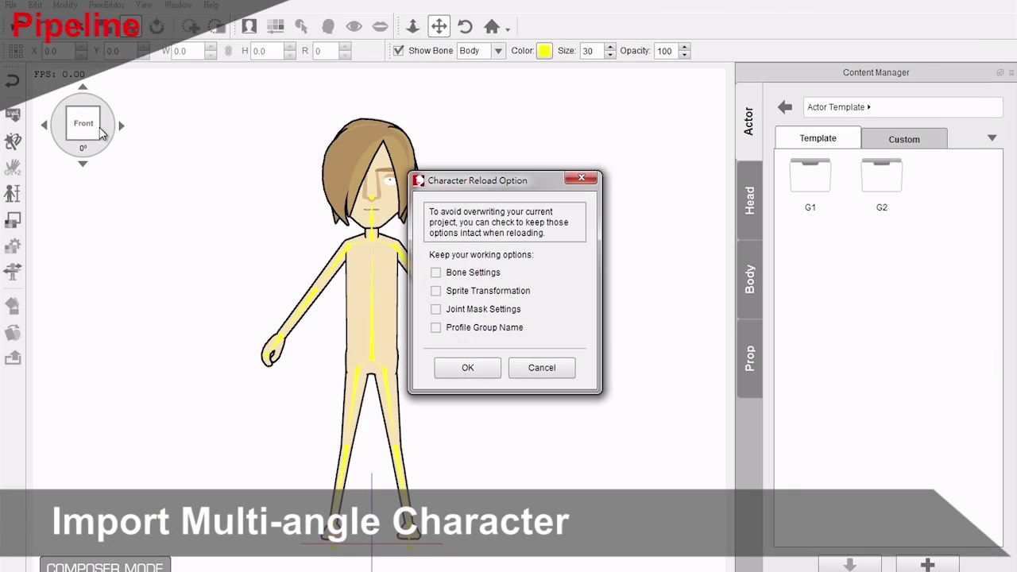
# Reload the girl character, turn her around to view her side, and play the Upper calibration motion.
pyautogui.click(468, 367)
pyautogui.click(44, 125)
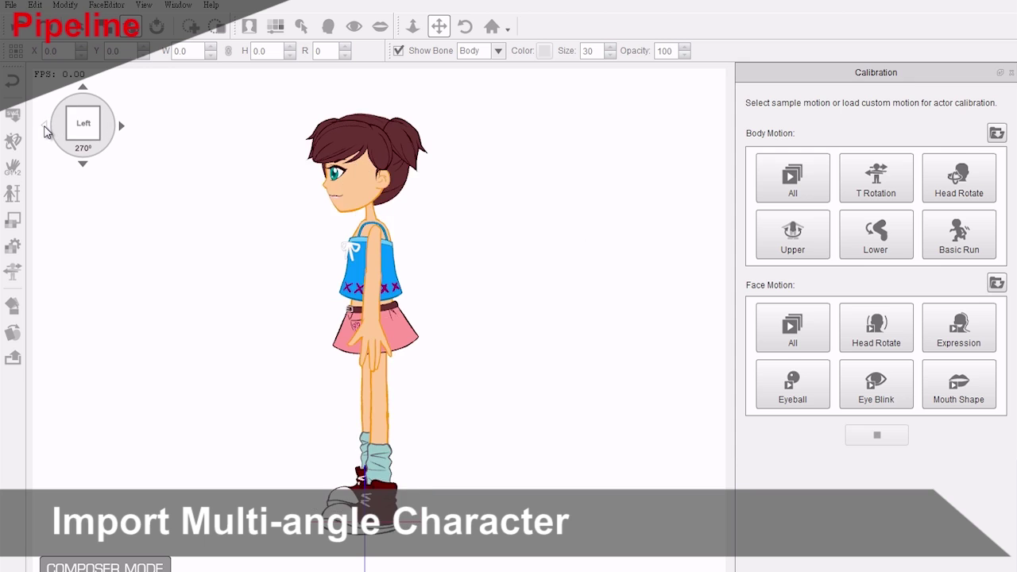
pyautogui.click(44, 125)
pyautogui.click(948, 193)
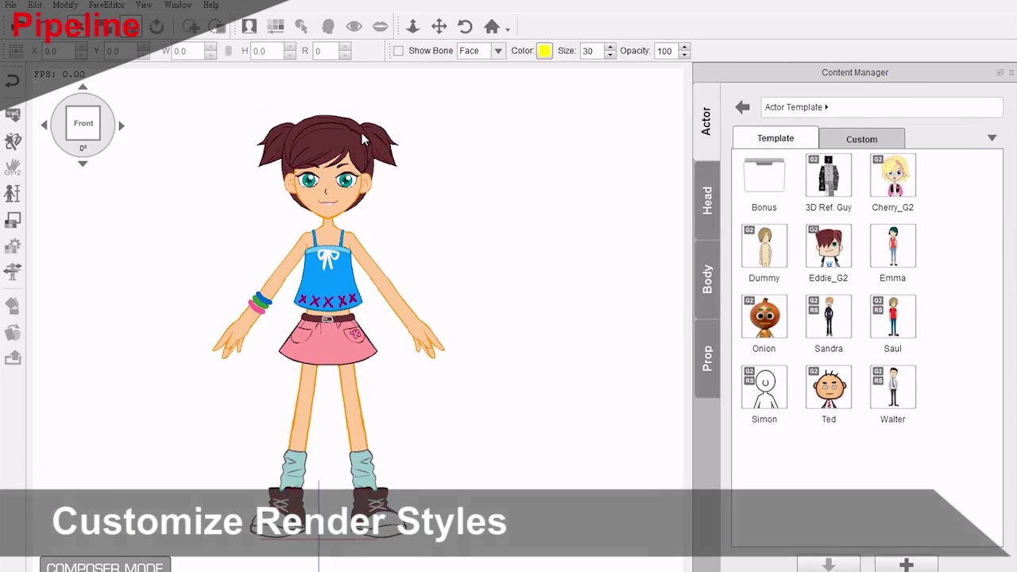
# Apply new render style groups to the girl's dress and pick the Skin style at index 11.
pyautogui.click(361, 133)
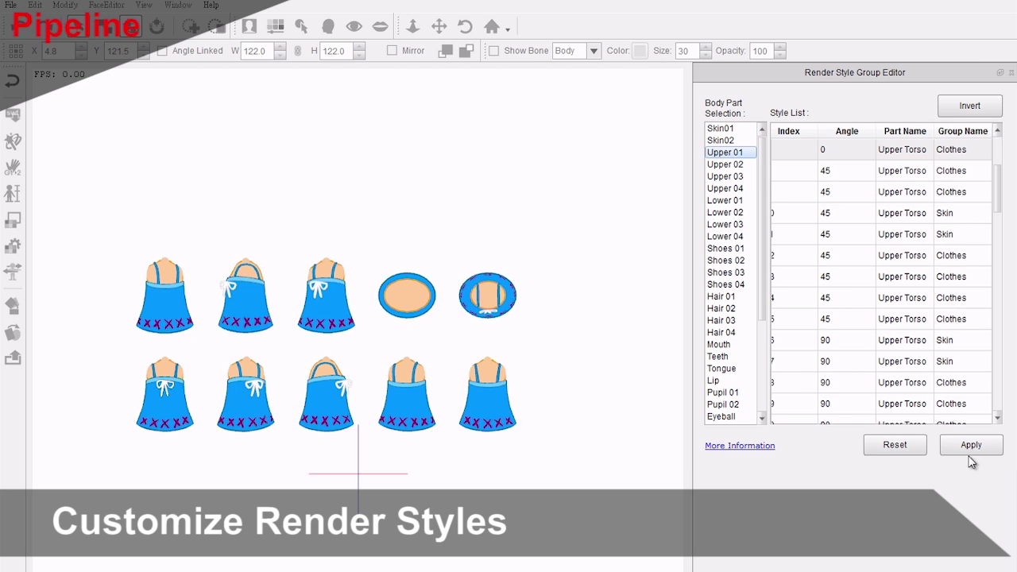
pyautogui.click(968, 203)
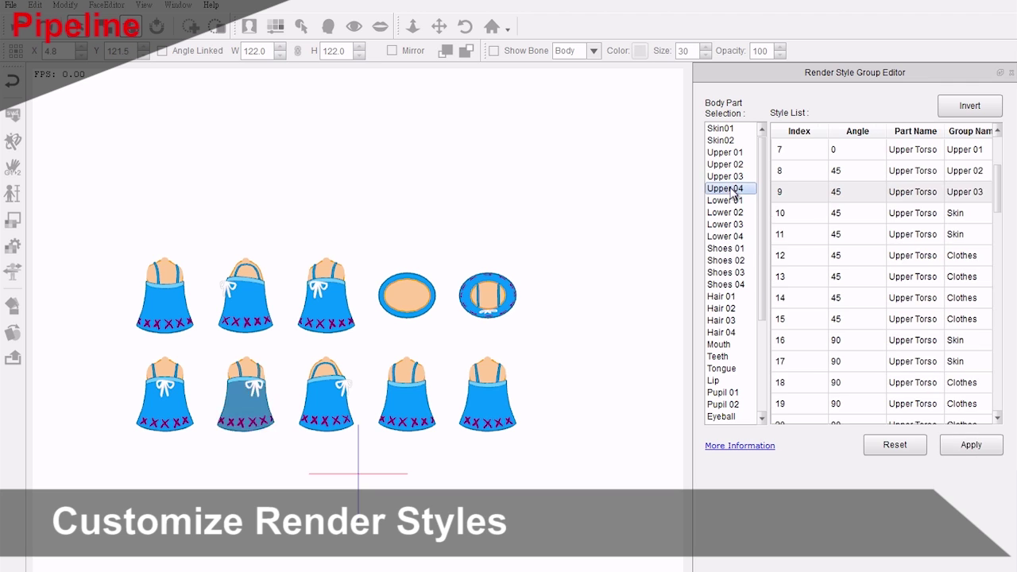
pyautogui.click(874, 234)
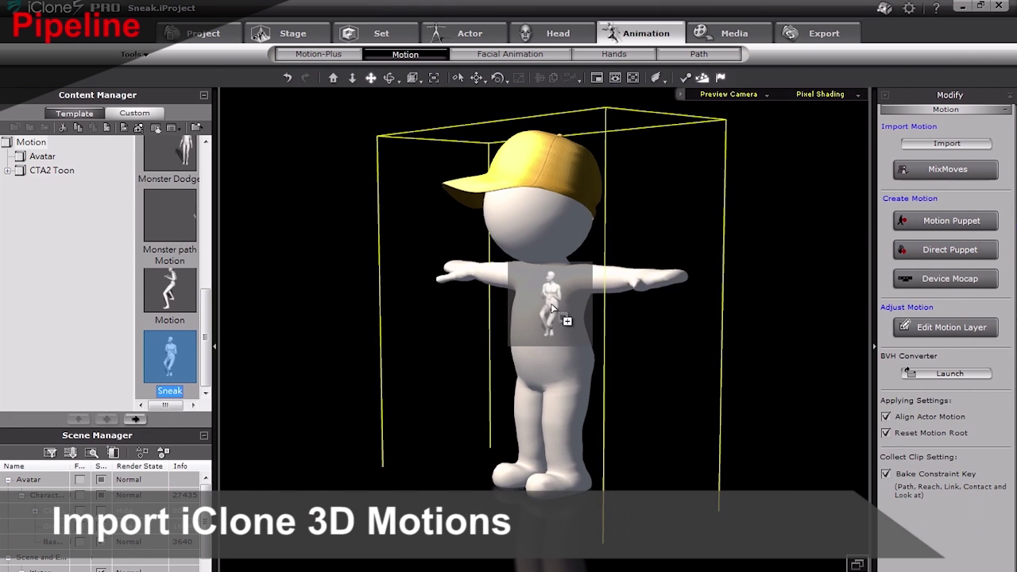
# Drop the Sneak motion from the Motion library onto the white dummy avatar so it crouches mid-stride.
pyautogui.moveTo(554, 308); pyautogui.dragTo(554, 310)
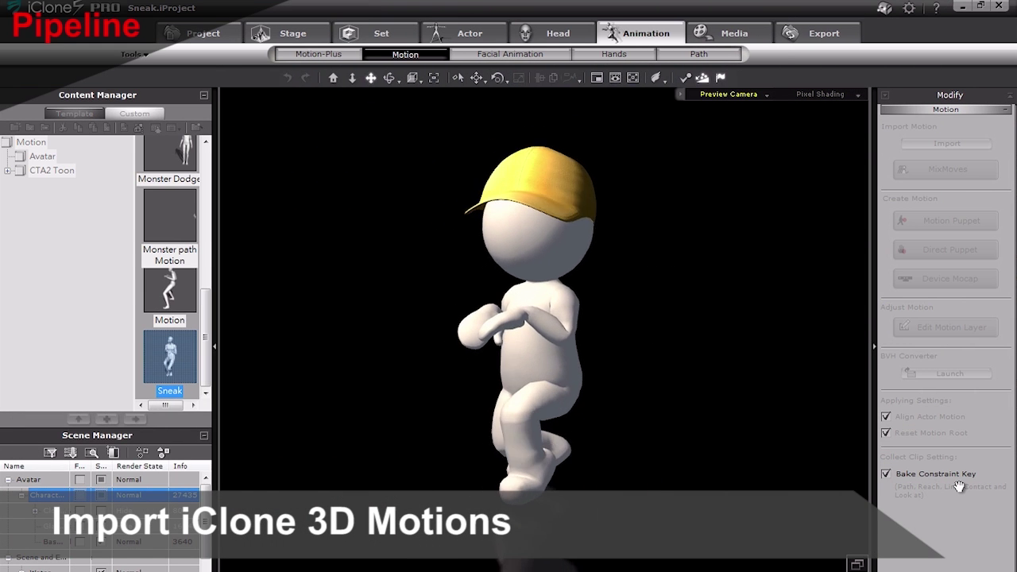